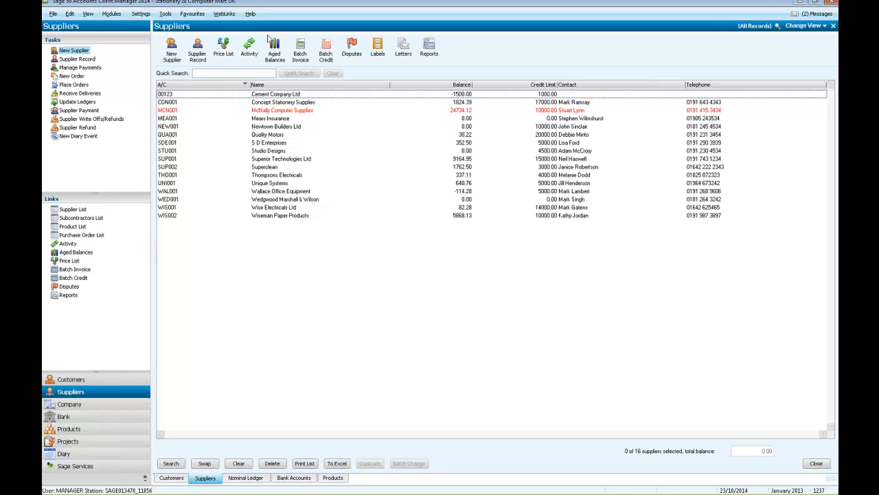
- Select the Cement Company, McNally Computer Supplies, Newtown Builders and Quality Motors supplier records together
click(292, 94)
click(294, 109)
click(296, 127)
click(296, 135)
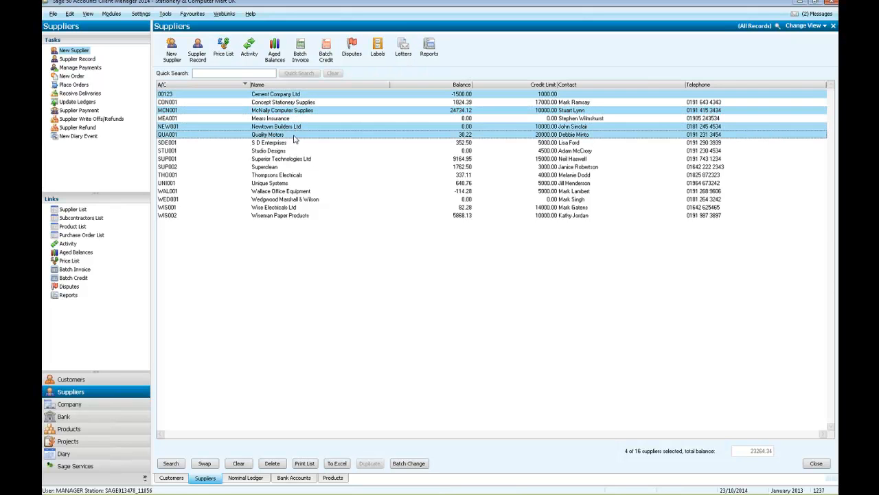
- Change the supplier selection to Cement Company Ltd and Concept Stationery Supplies
click(302, 159)
click(309, 161)
click(308, 136)
click(307, 127)
click(307, 111)
click(308, 102)
click(309, 103)
click(309, 95)
click(309, 103)
click(309, 97)
click(310, 102)
click(309, 103)
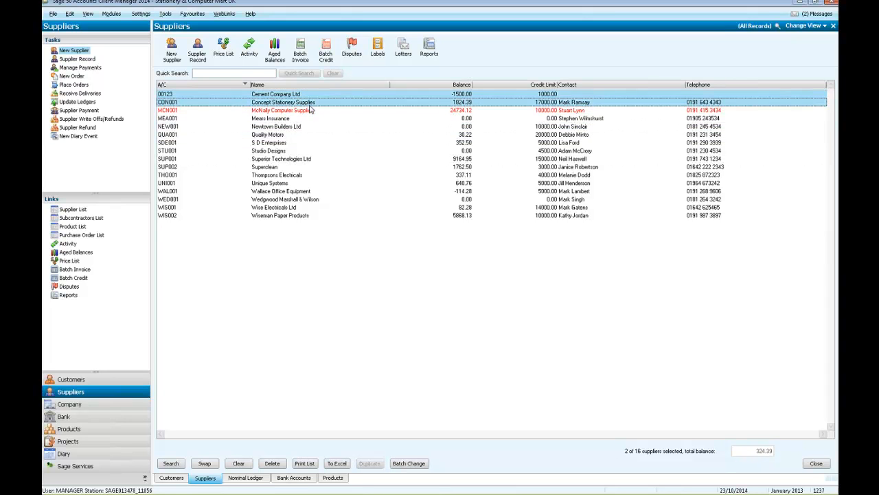
- Clear the selection of supplier records in the list
click(311, 111)
click(309, 95)
click(310, 102)
click(310, 111)
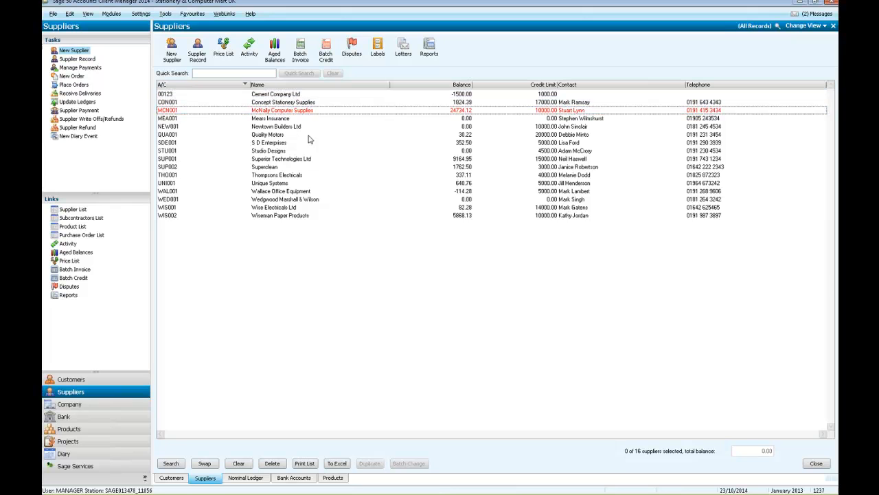
- Download the available Sage 50 software update and open the Customers module
click(118, 295)
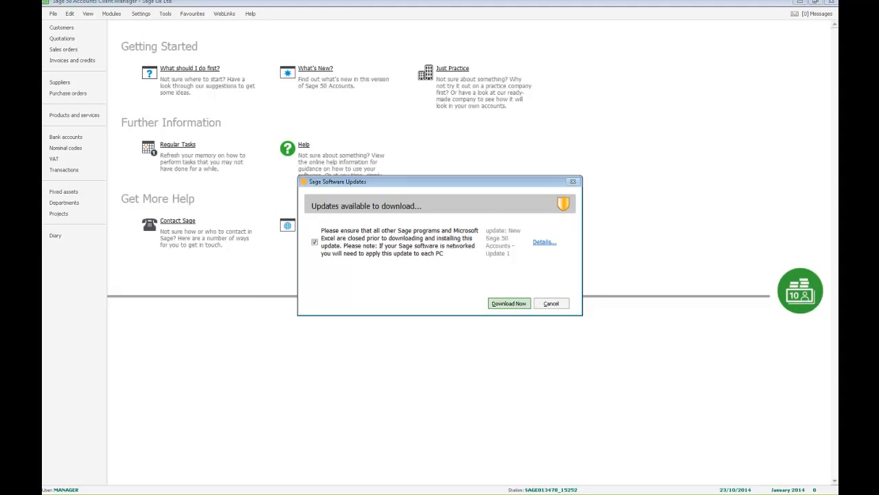
click(508, 303)
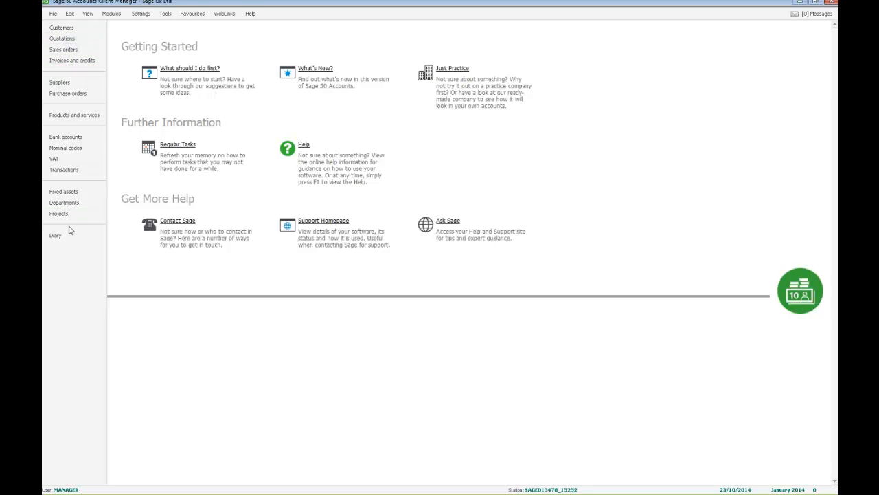
click(68, 31)
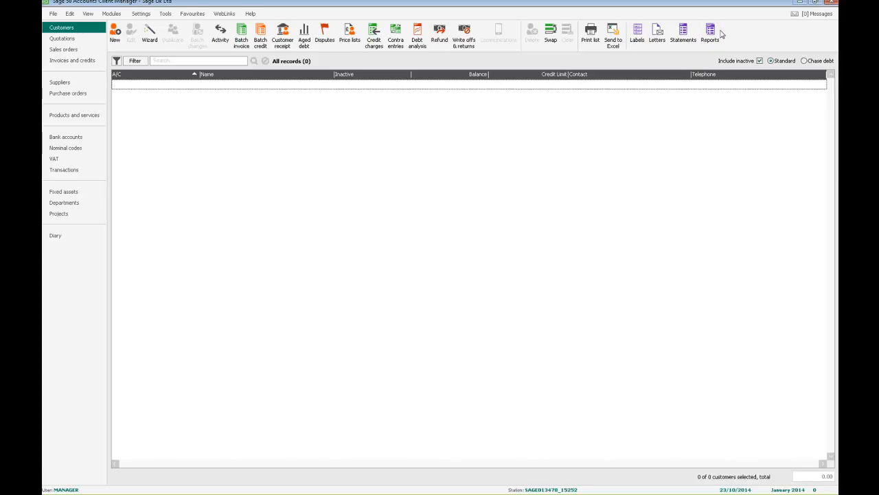
- Shrink the main window to view the regrouped toolbar, including the Documents & reports group, then maximize it again
click(816, 4)
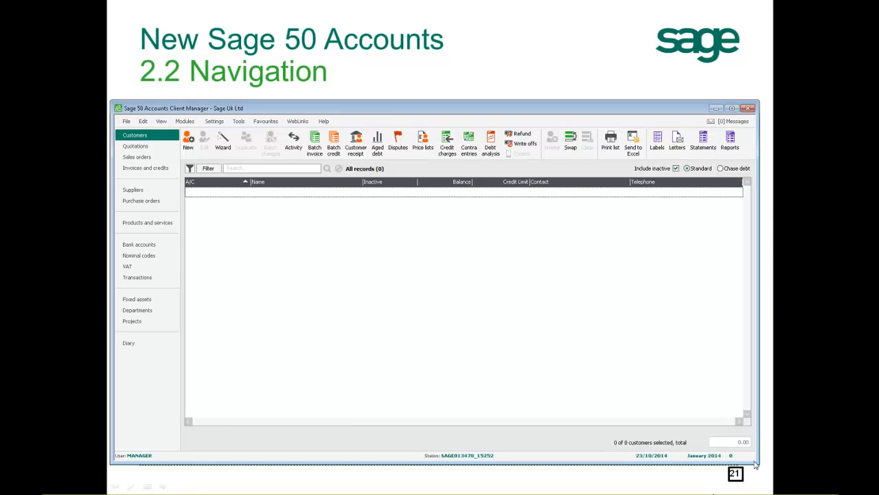
drag(759, 465, 656, 435)
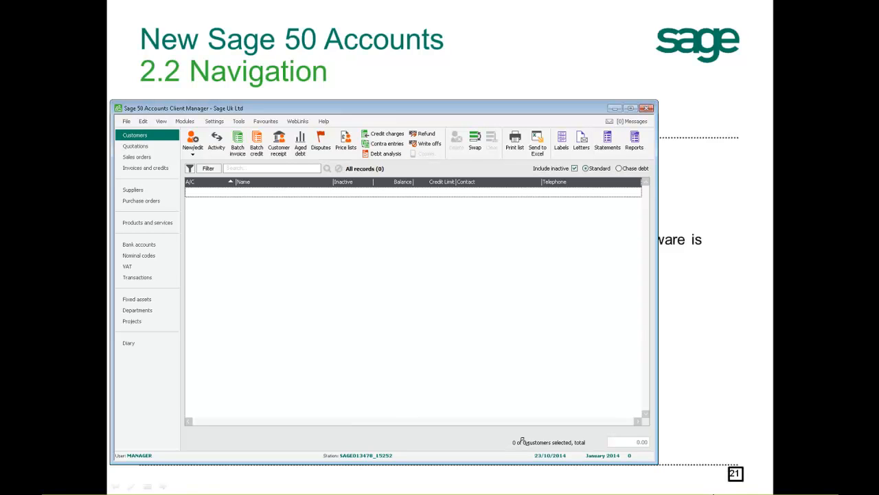
drag(657, 462, 523, 441)
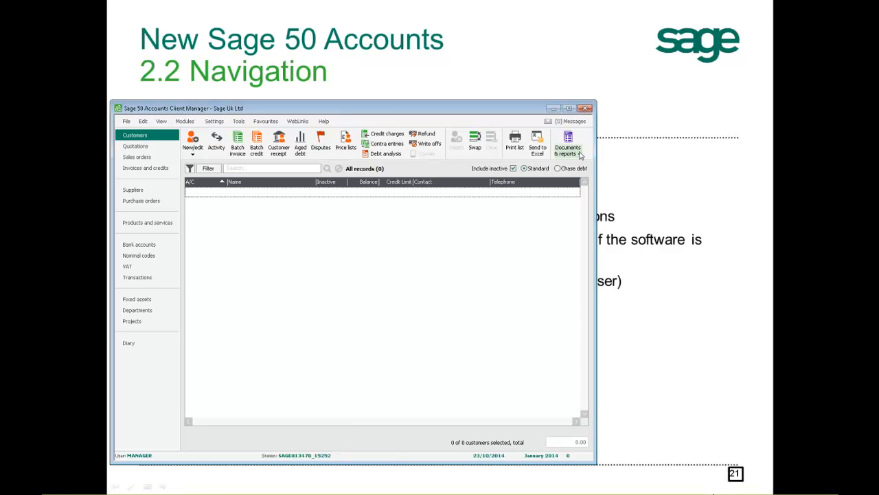
click(579, 152)
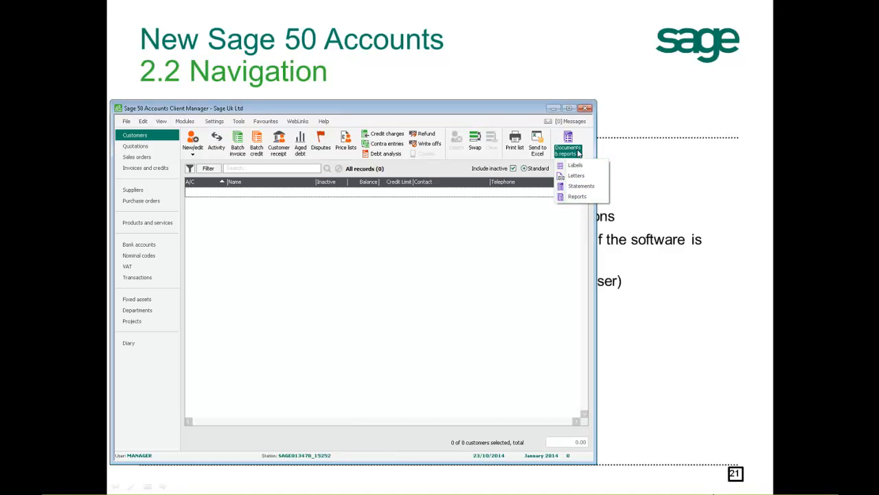
double_click(481, 112)
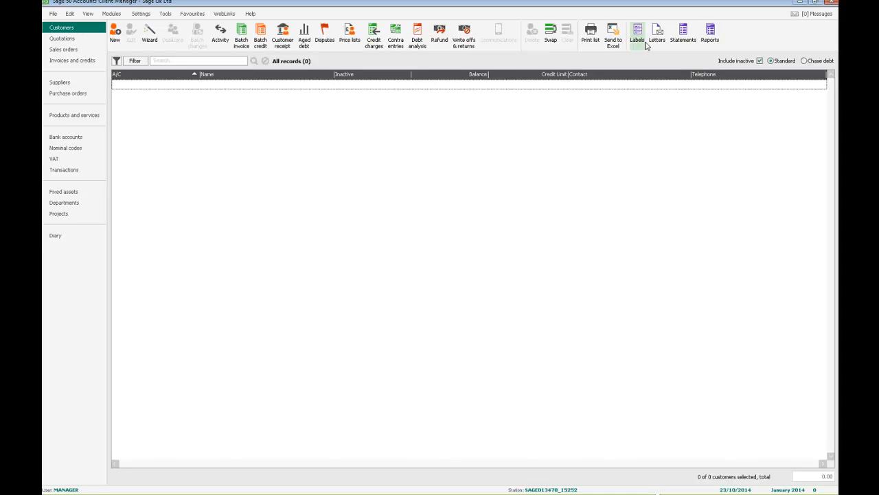
- Hide Quotations, VAT and Diary from the navigation bar
right_click(73, 289)
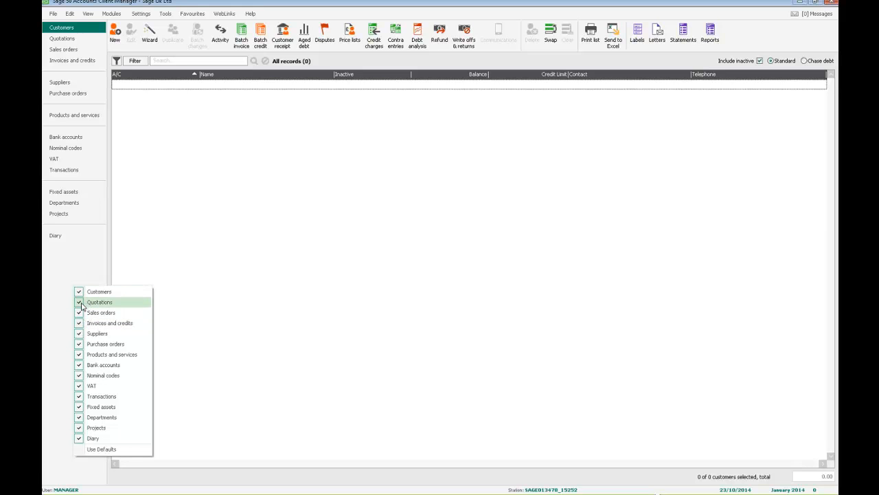
click(81, 306)
right_click(76, 303)
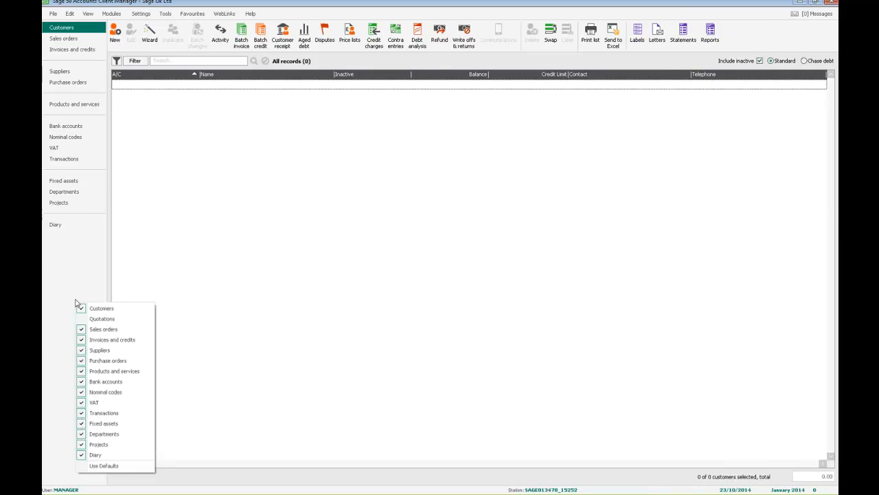
click(93, 401)
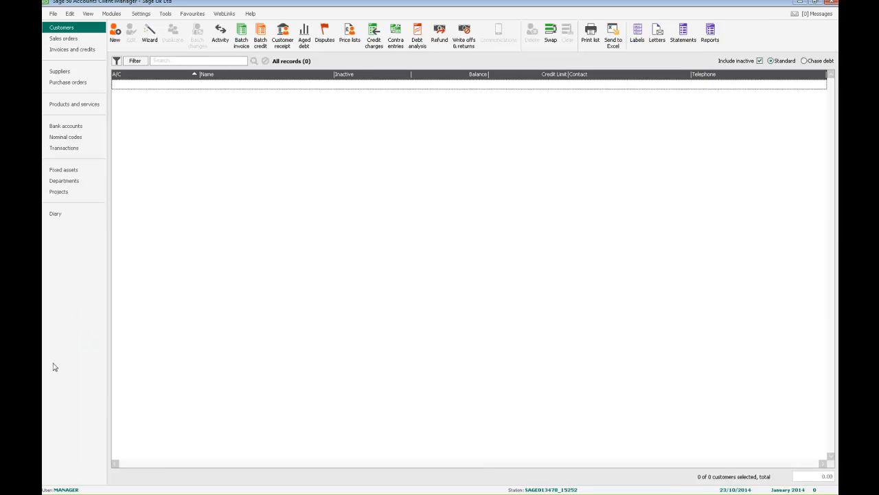
right_click(76, 264)
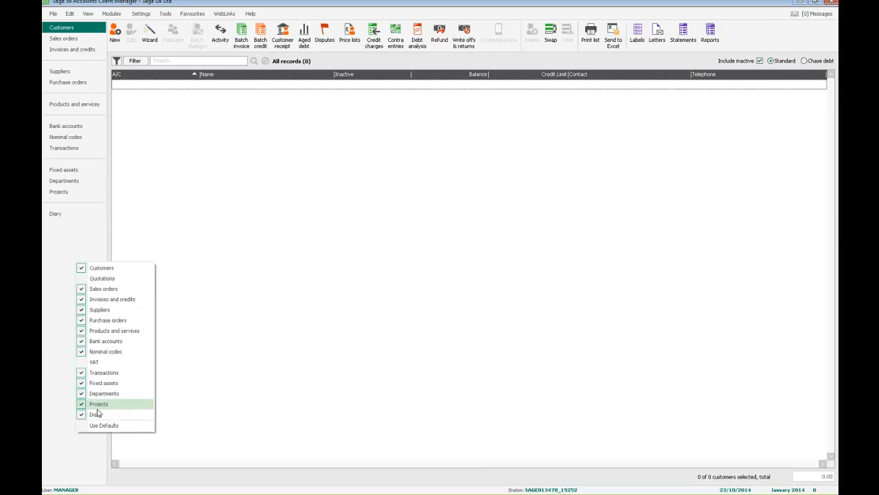
click(97, 413)
- Hide Transactions, Purchase orders and Suppliers from the navigation bar
right_click(72, 225)
click(81, 337)
right_click(45, 227)
click(63, 288)
right_click(69, 211)
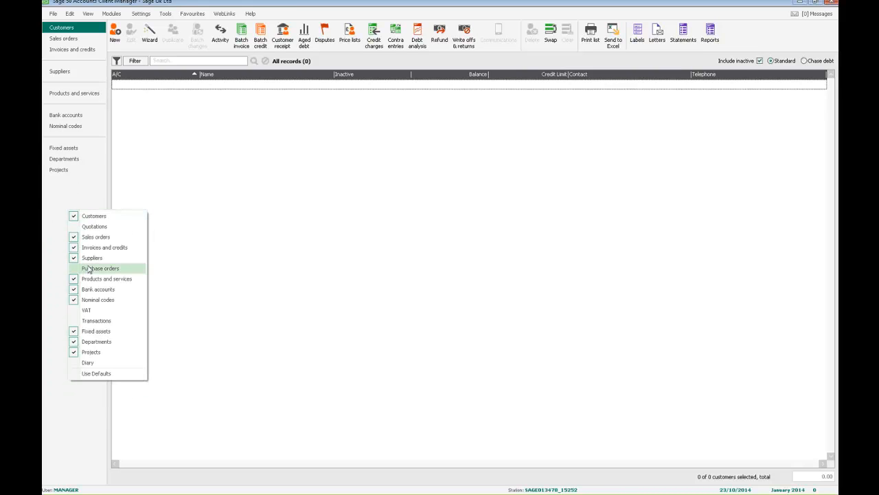
click(92, 258)
- Restore the navigation bar to its default items
right_click(74, 183)
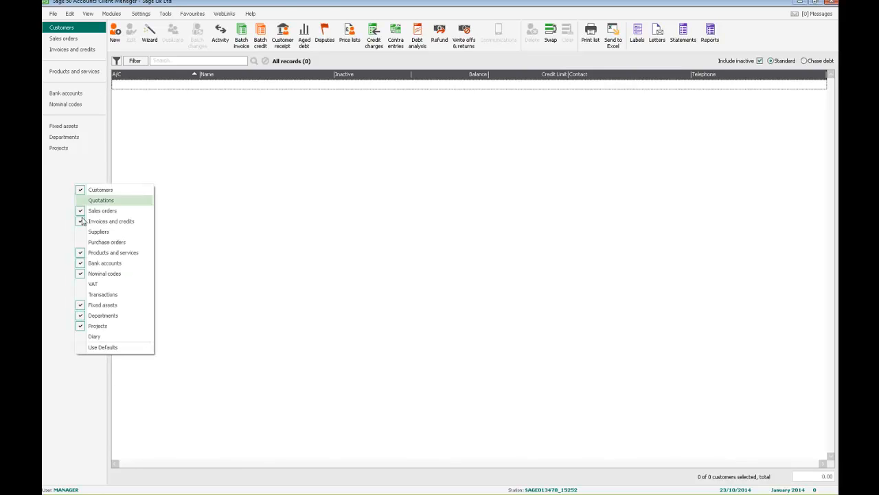
click(103, 347)
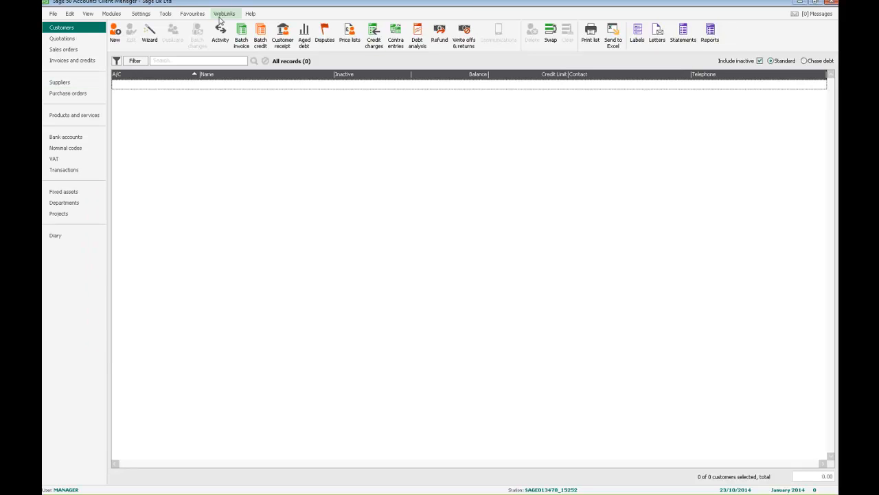
- Review the list of toolbar buttons that can be shown or hidden
right_click(723, 39)
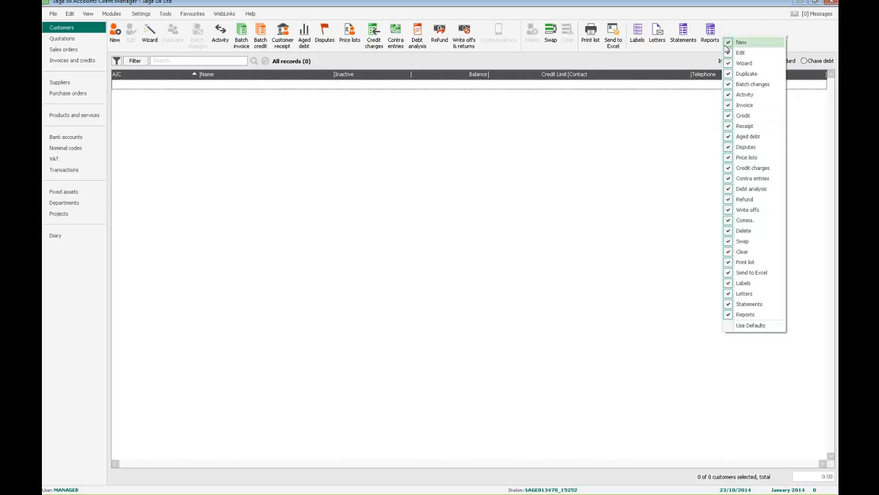
click(814, 44)
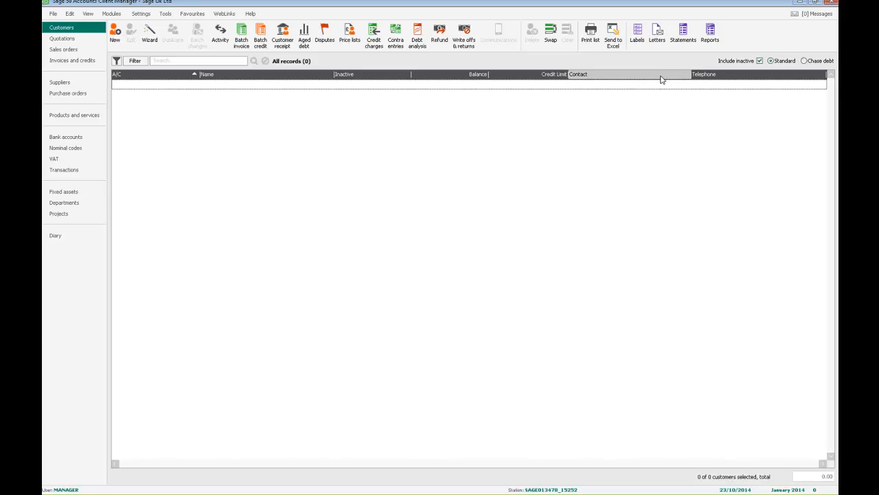
- Open the Configuration Editor from the settings and close it again
click(164, 13)
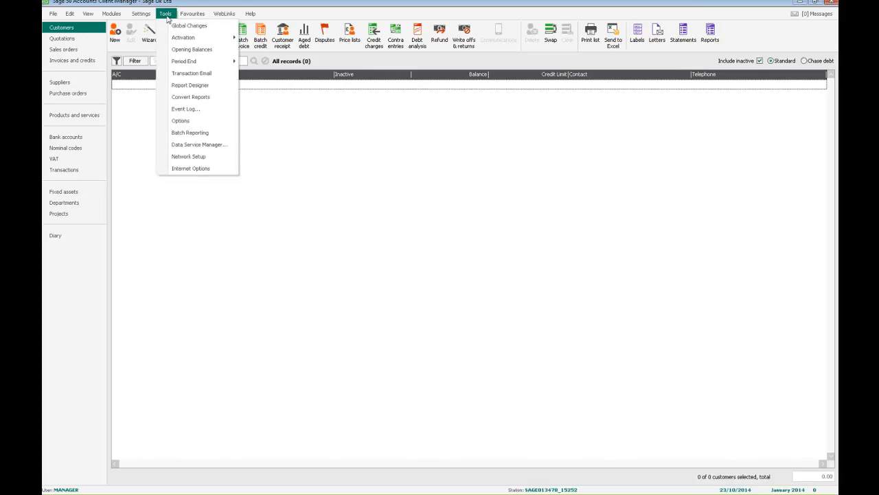
mouse_move(147, 17)
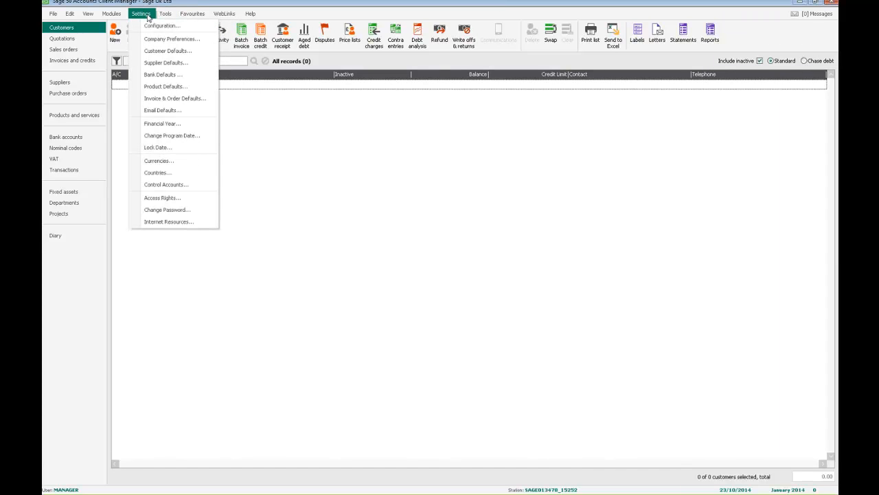
click(154, 25)
click(494, 274)
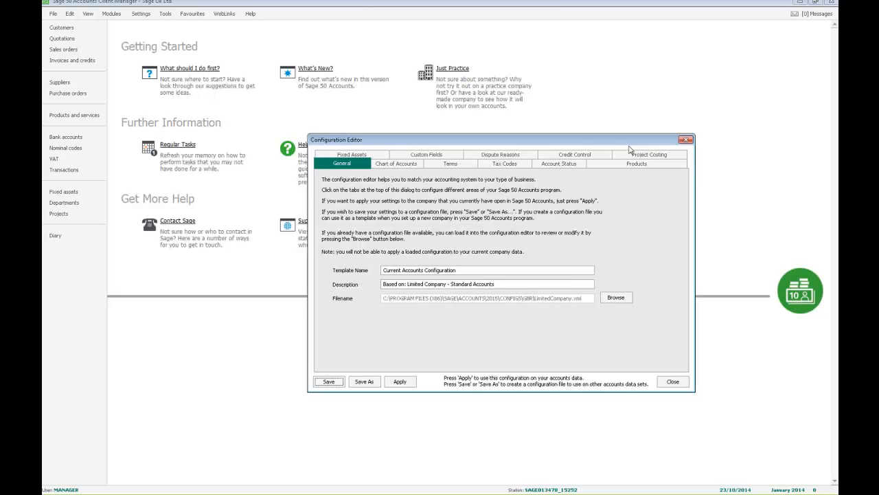
click(685, 140)
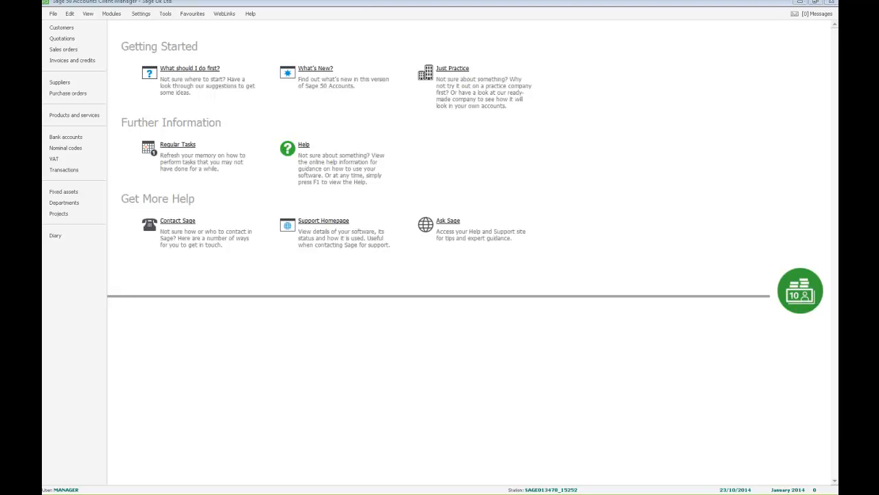
- Set the Customers alternate row colour to yellow in the Options colour settings
click(165, 13)
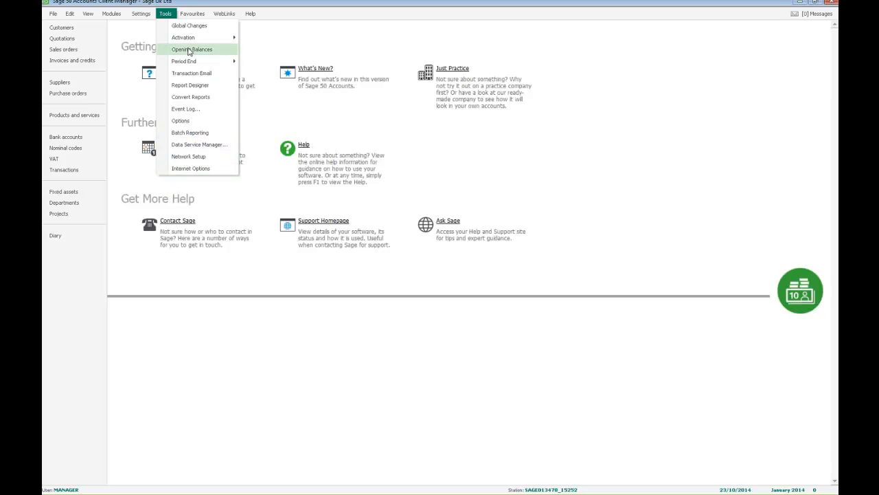
click(193, 123)
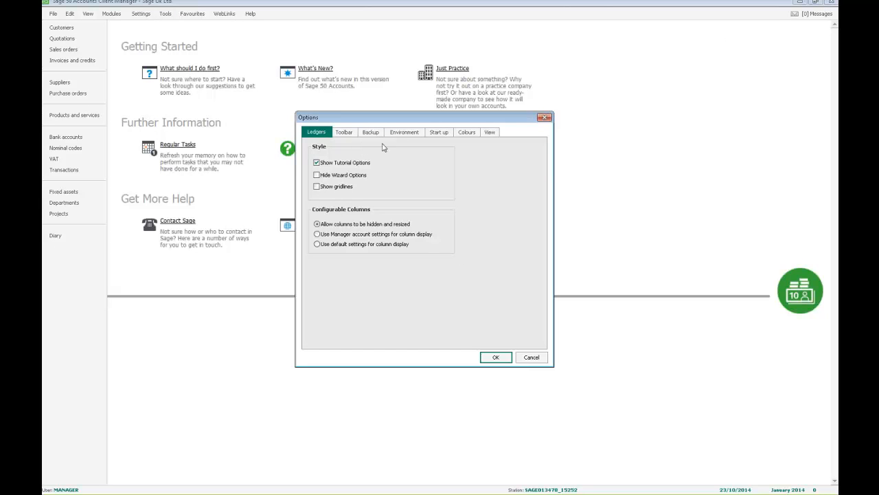
click(464, 132)
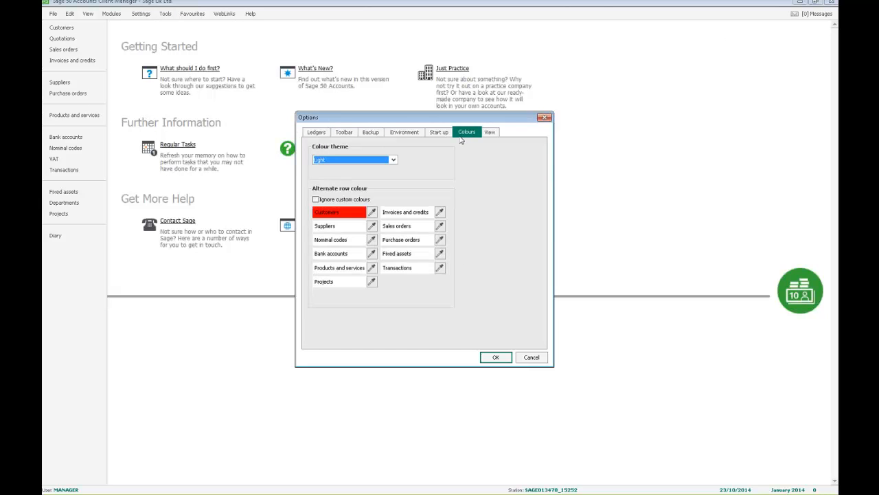
click(371, 213)
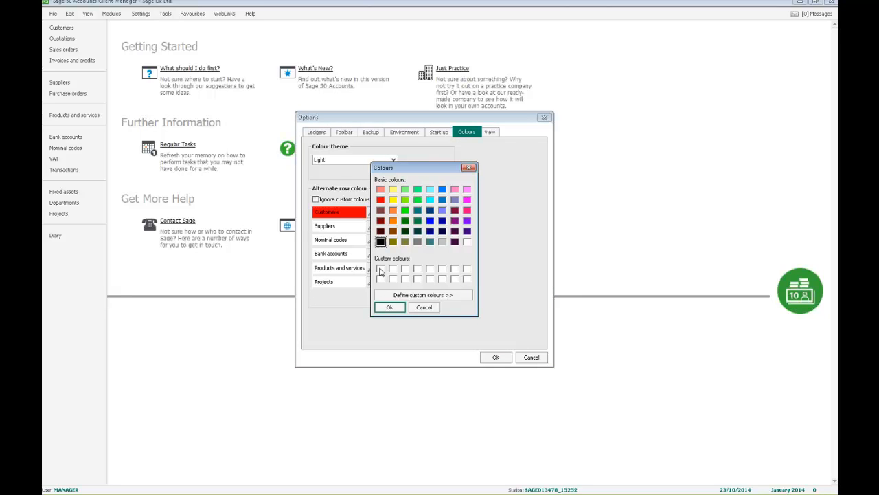
click(392, 200)
click(389, 307)
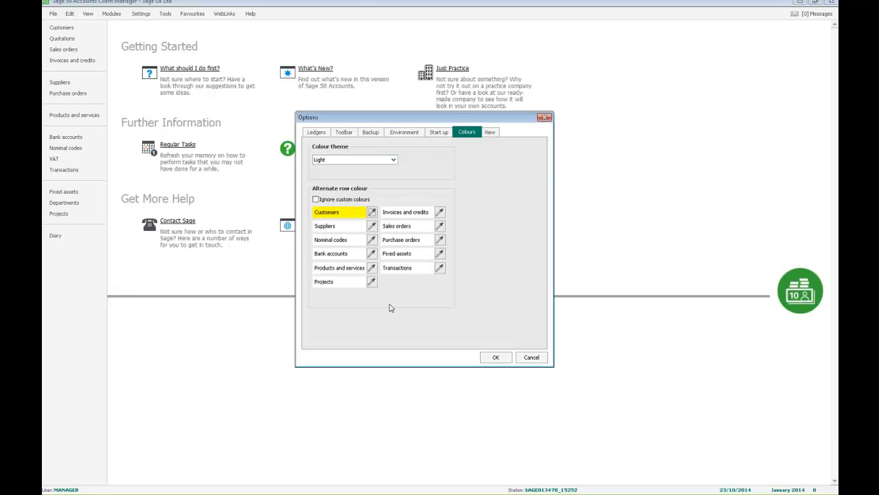
- Change the Customers alternate row colour to white
click(371, 213)
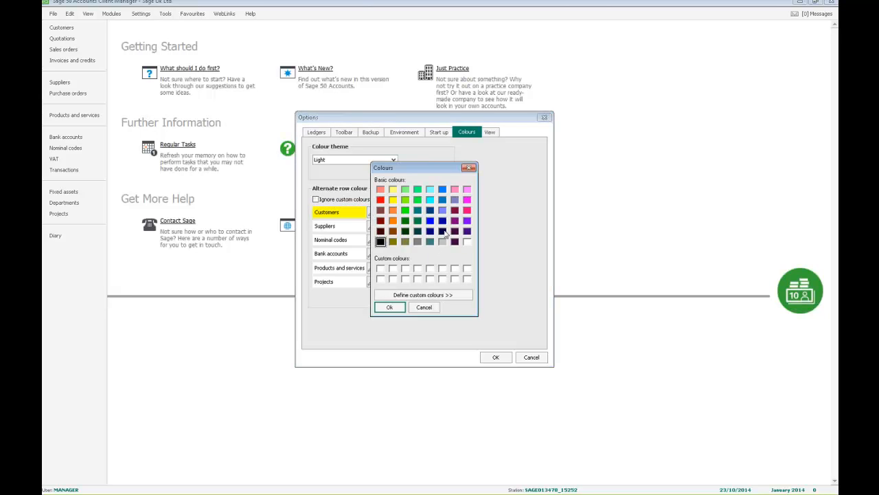
click(381, 269)
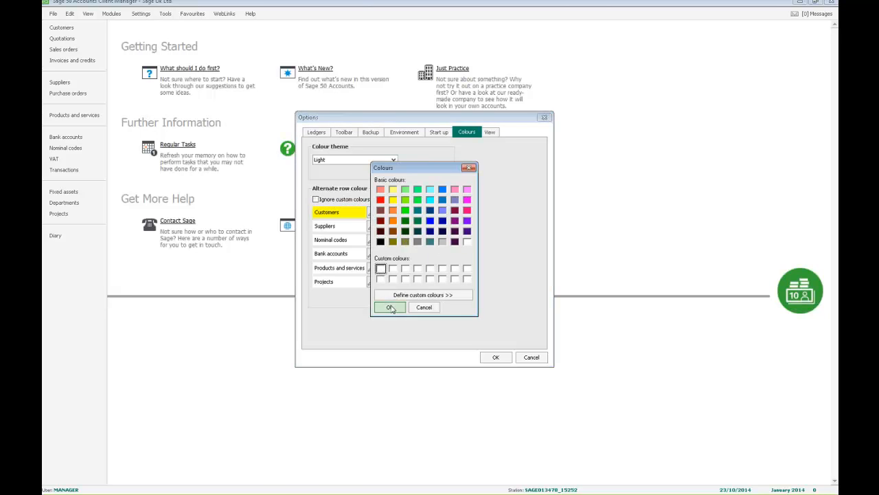
click(389, 307)
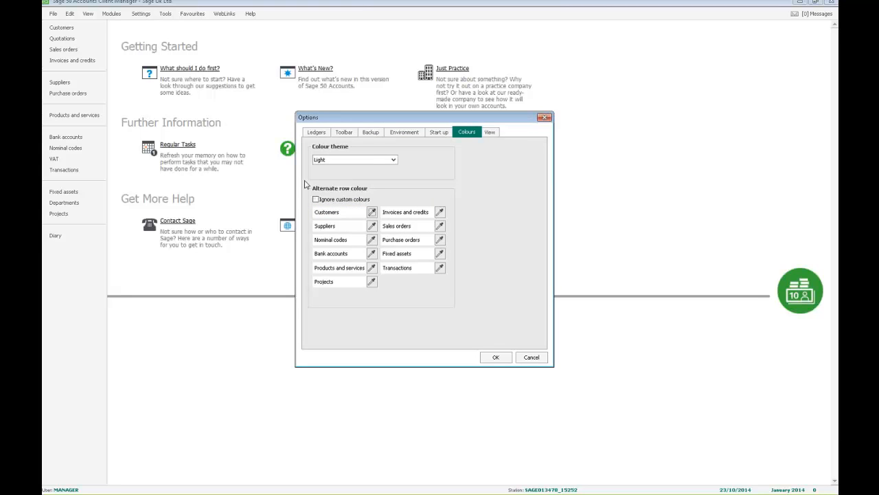
- Switch the colour theme to Dark and confirm the options
click(354, 160)
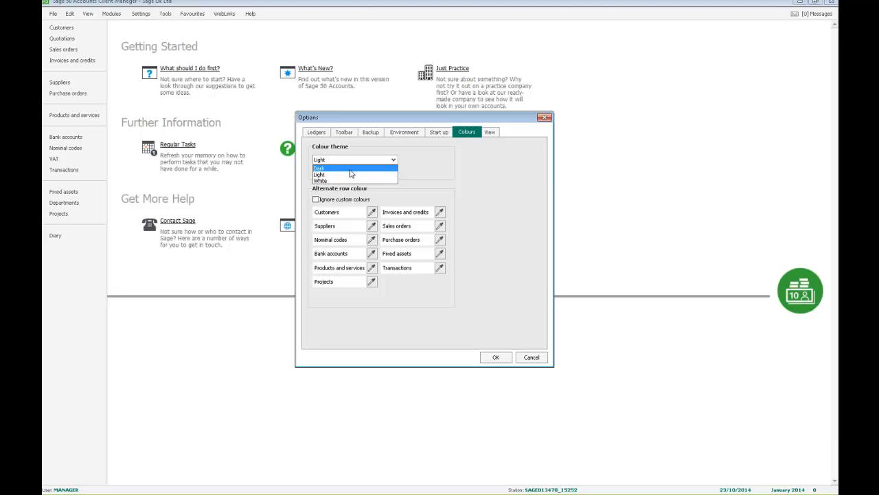
click(349, 169)
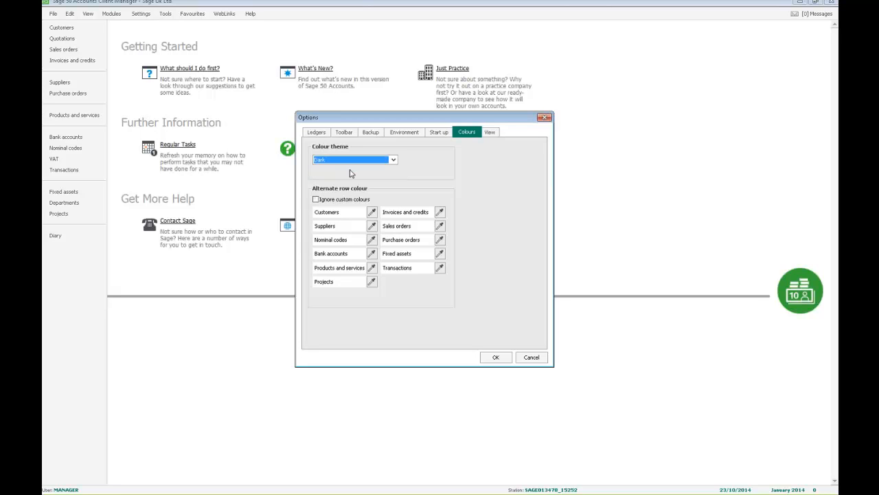
click(502, 358)
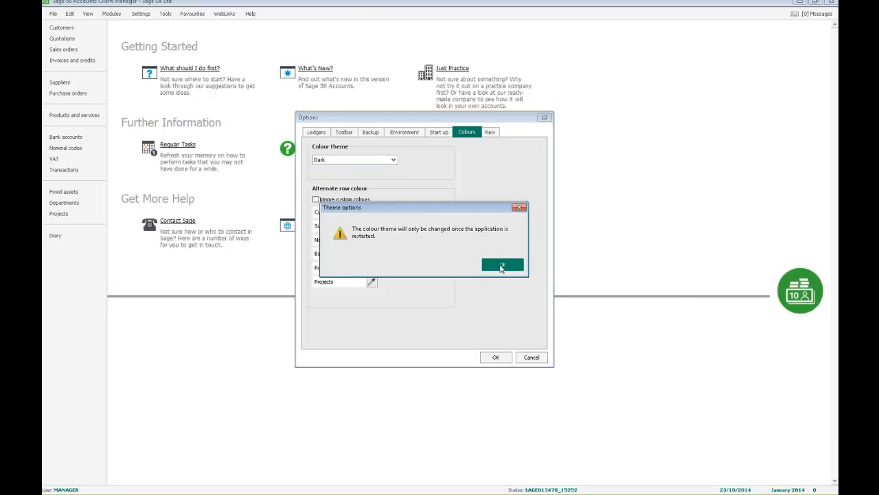
- Acknowledge the theme restart notice and exit the program, declining the backup
click(501, 265)
click(832, 2)
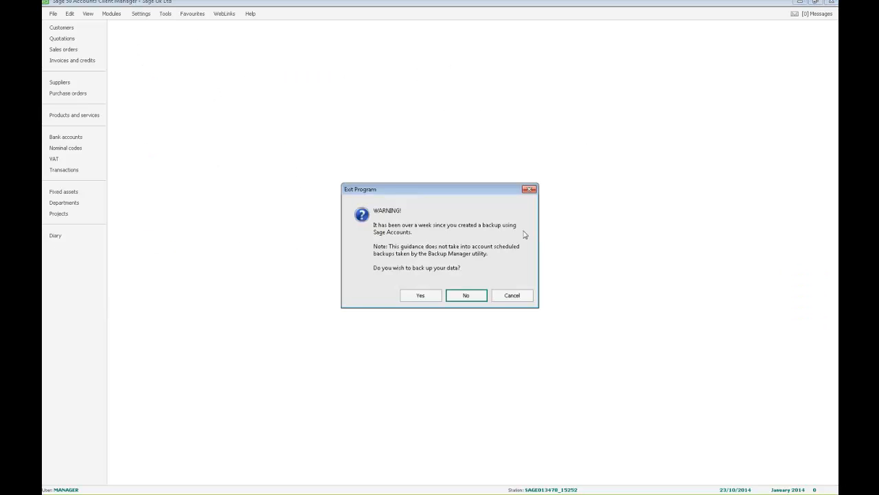
click(472, 297)
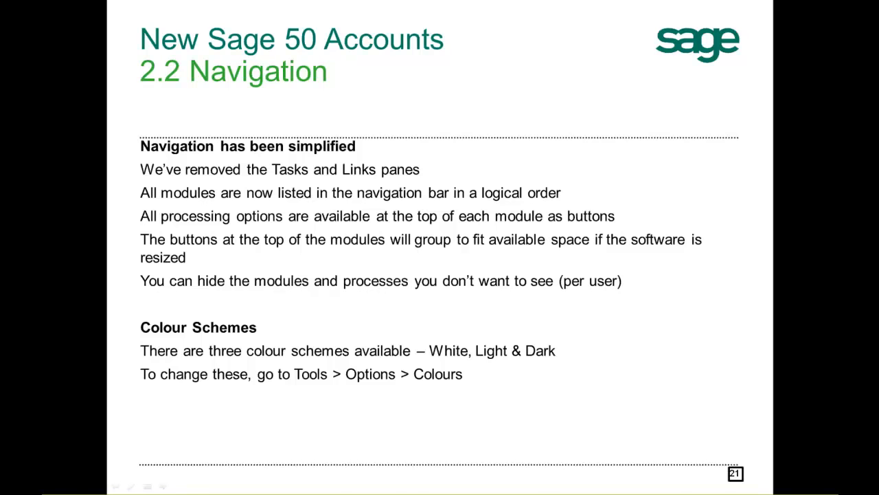
key(Right)
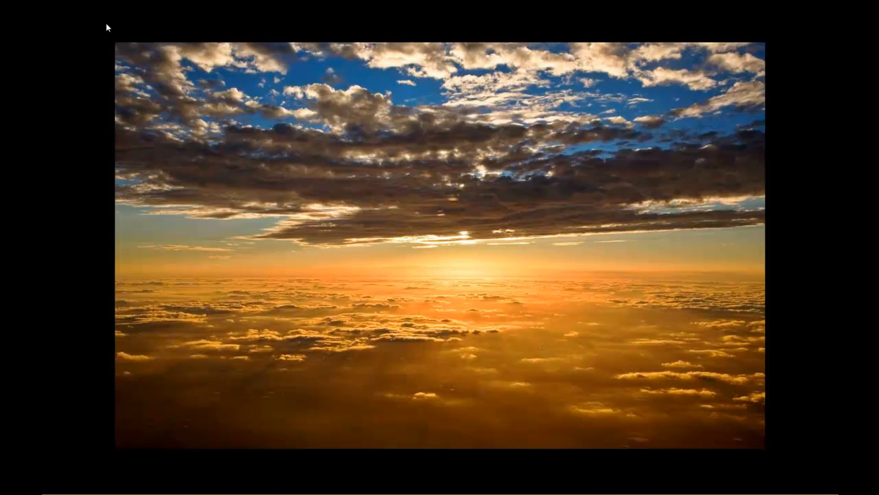
key(Left)
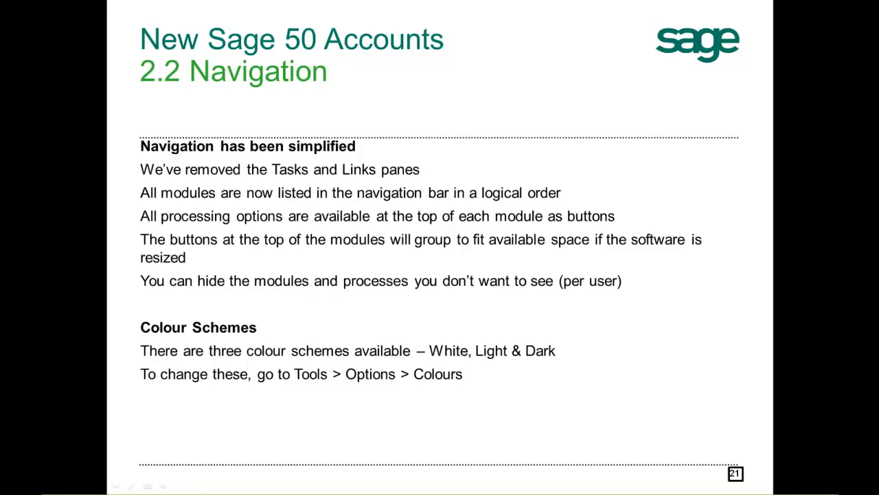
key(alt+Tab)
key(Right)
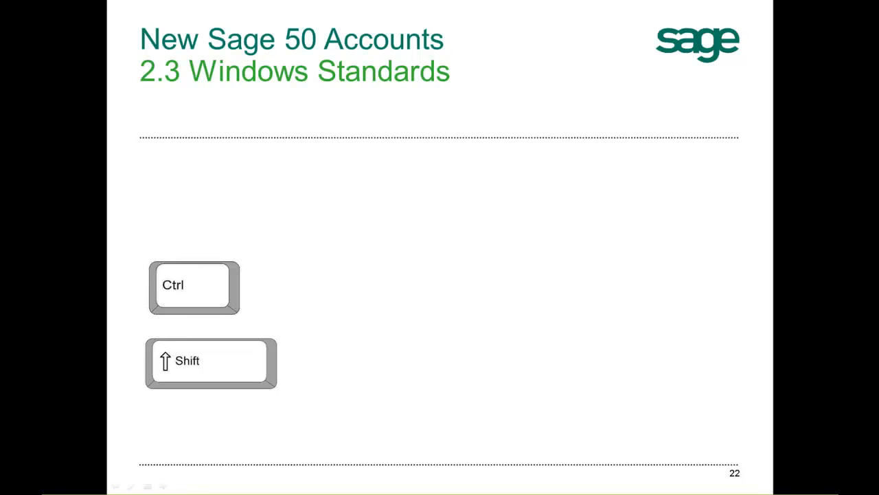
key(Right)
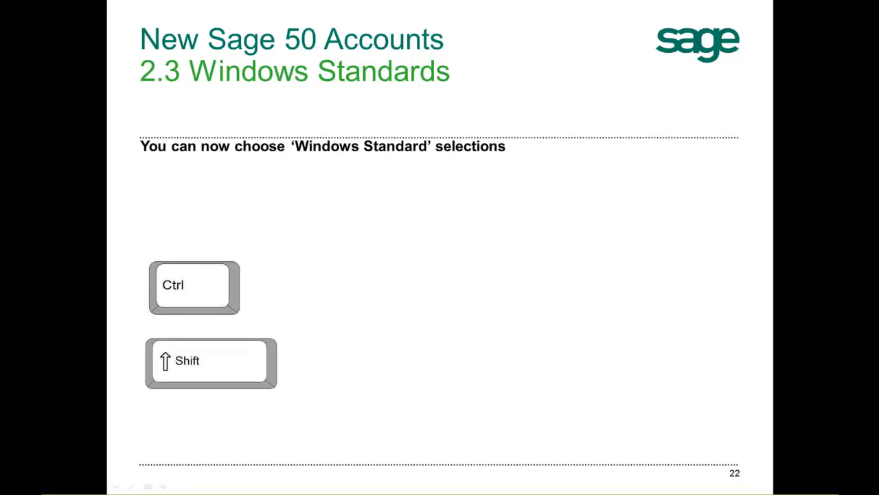
key(Right)
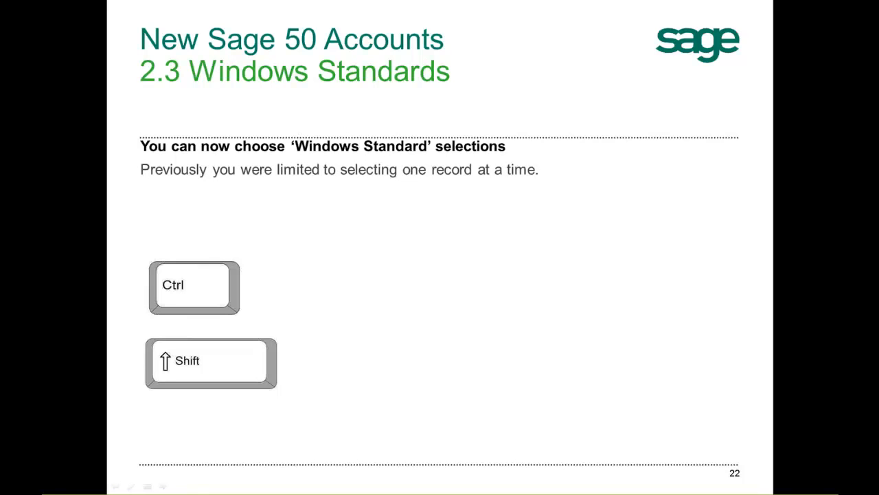
key(Right)
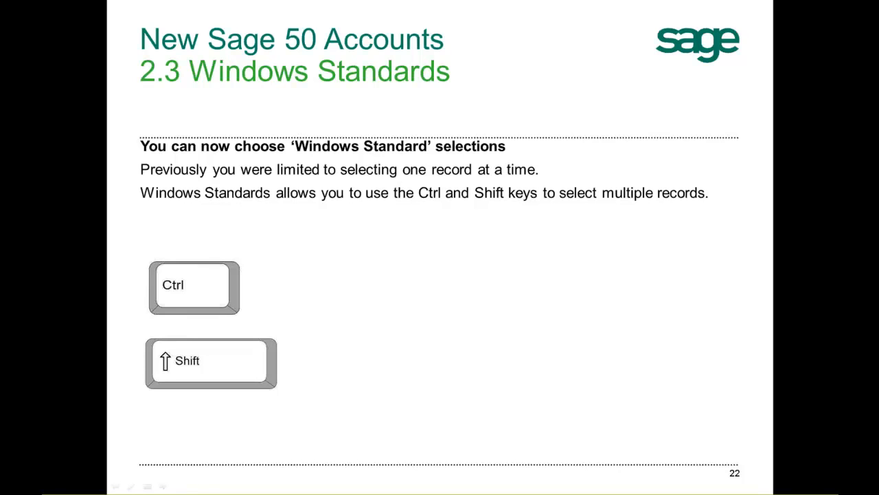
key(Right)
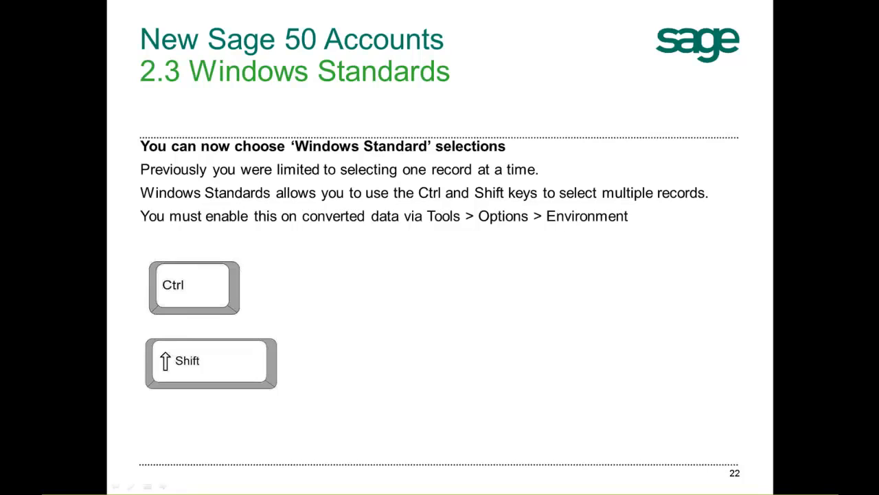
key(Right)
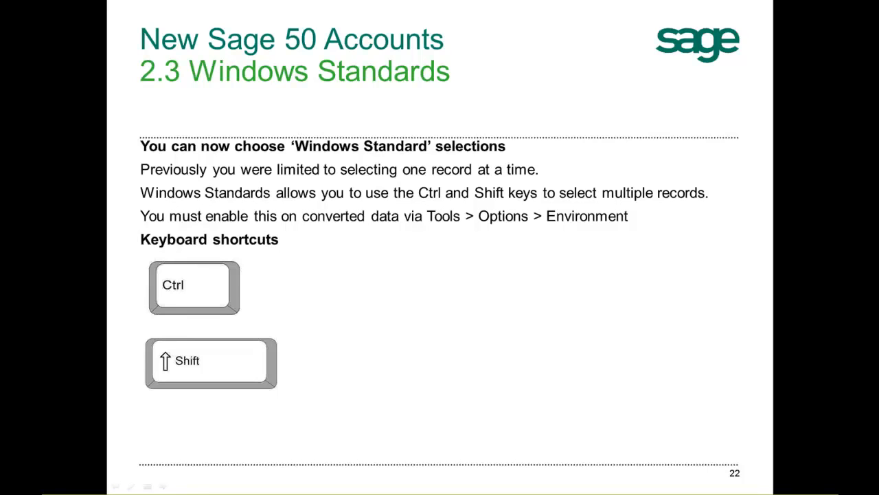
key(Right)
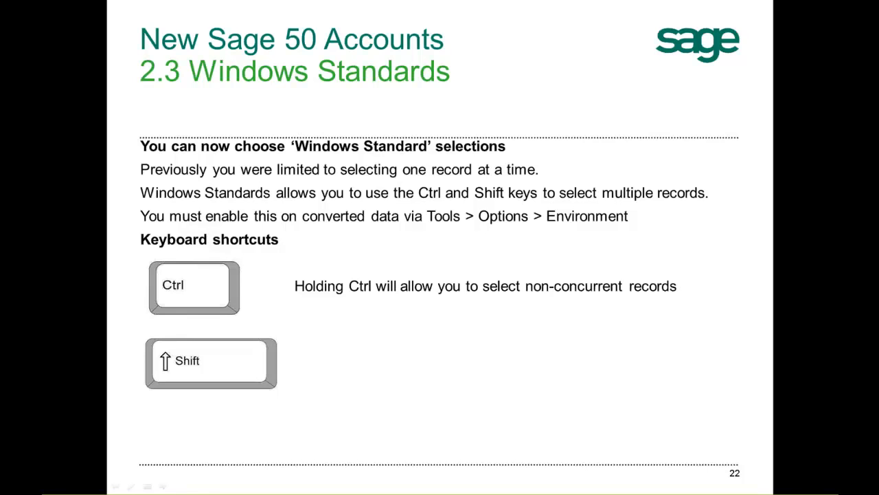
key(Right)
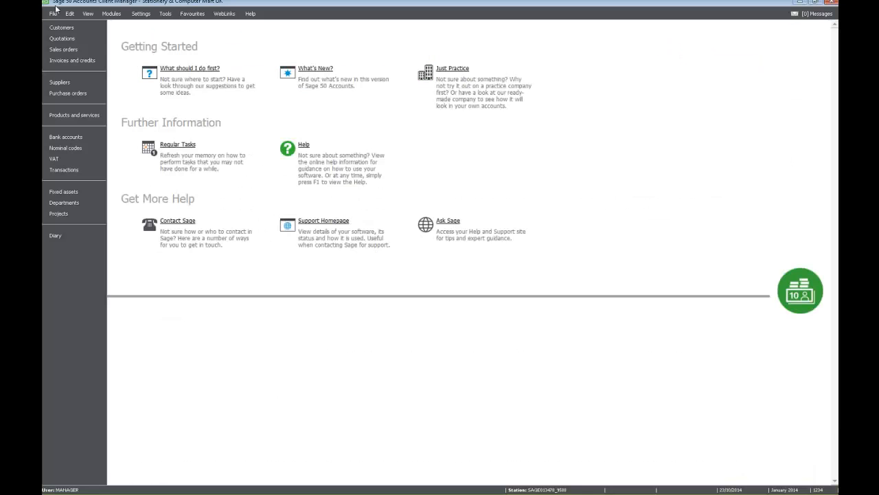
- Set the list selection style to Windows selection style in the Environment options and confirm
click(170, 15)
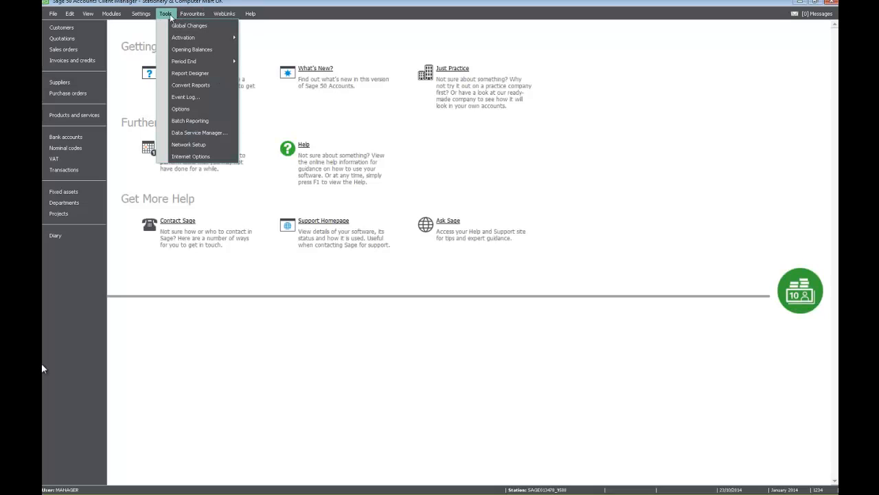
click(181, 112)
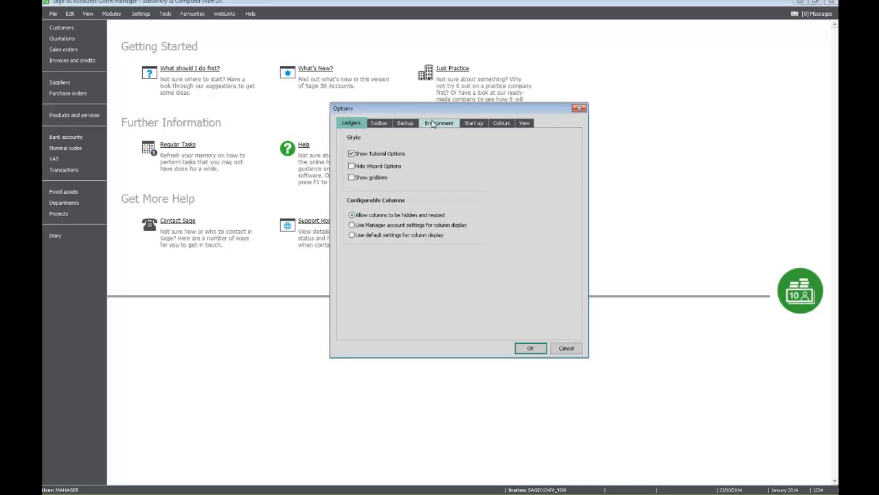
click(432, 124)
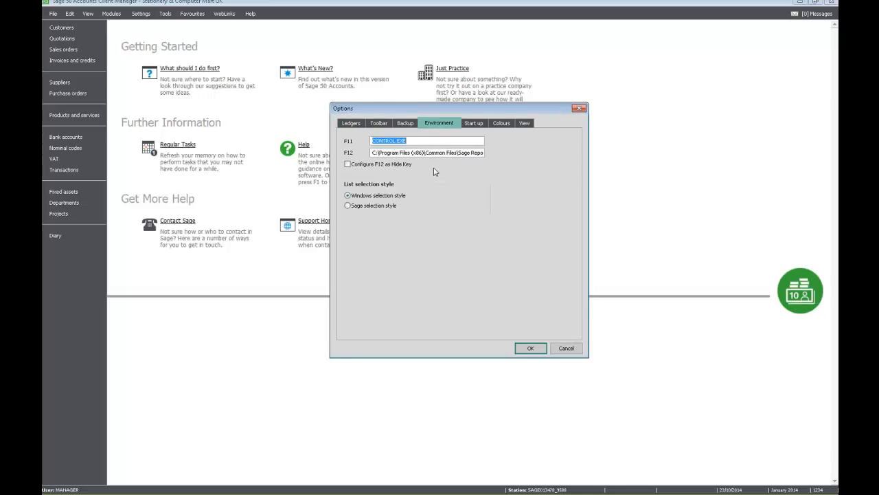
click(348, 196)
click(348, 196)
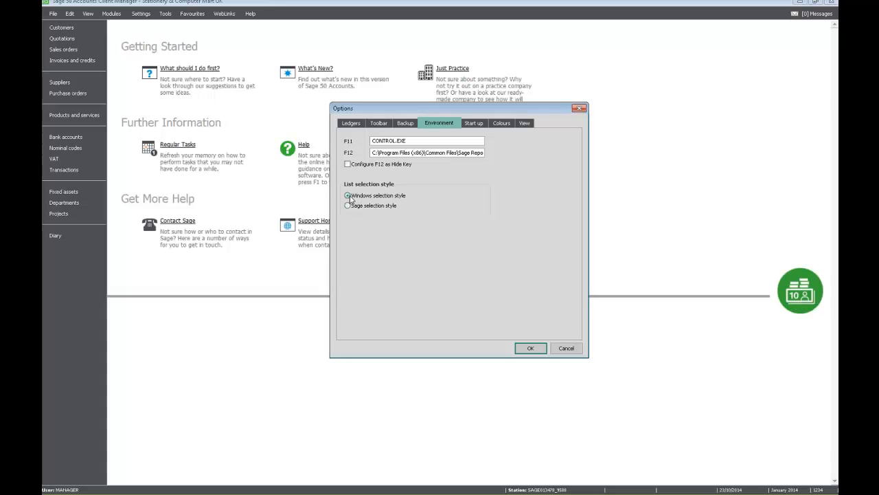
click(526, 350)
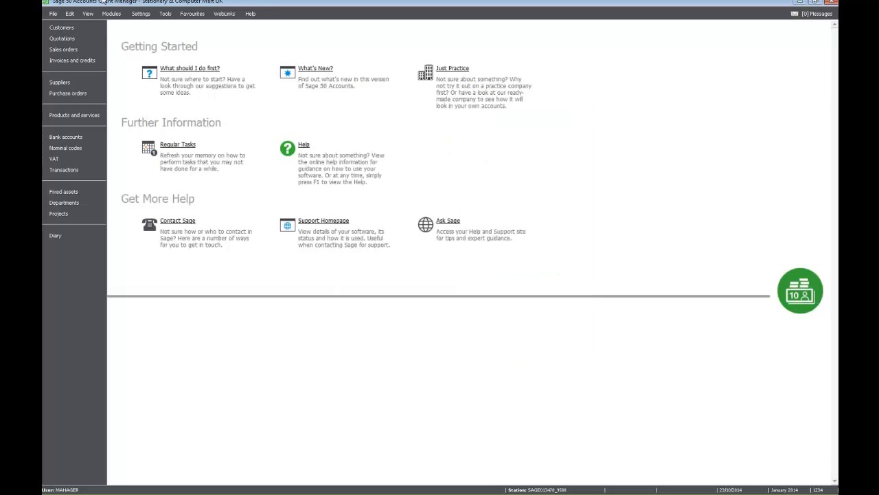
- Open Customers and select the range of records from ABS Garages Ltd to Mikes Insurance Services
click(95, 30)
click(207, 87)
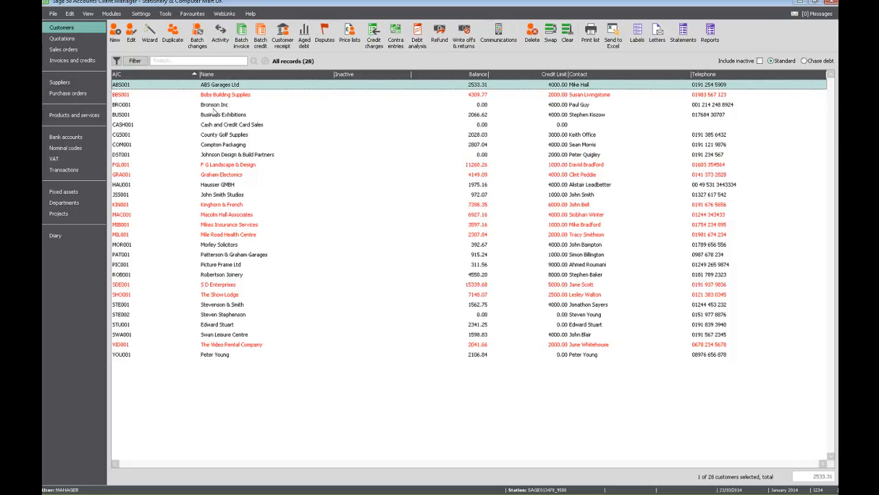
shift+click(226, 146)
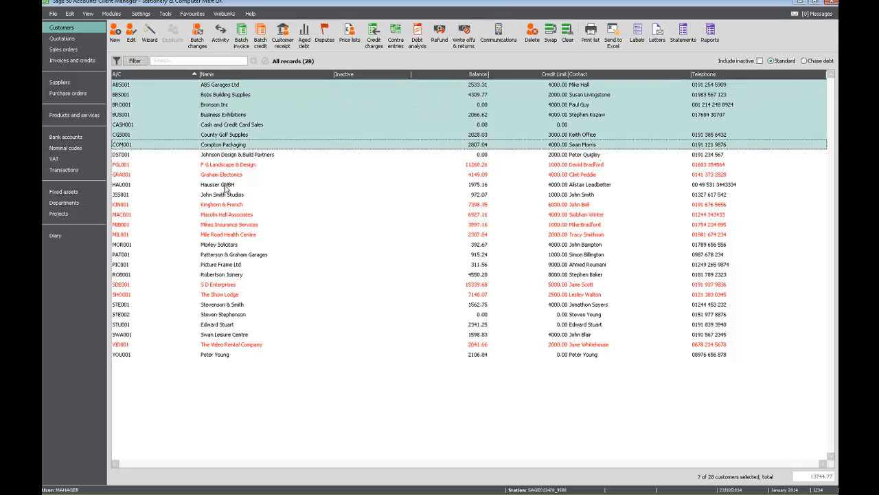
shift+click(226, 184)
shift+click(227, 215)
shift+click(230, 225)
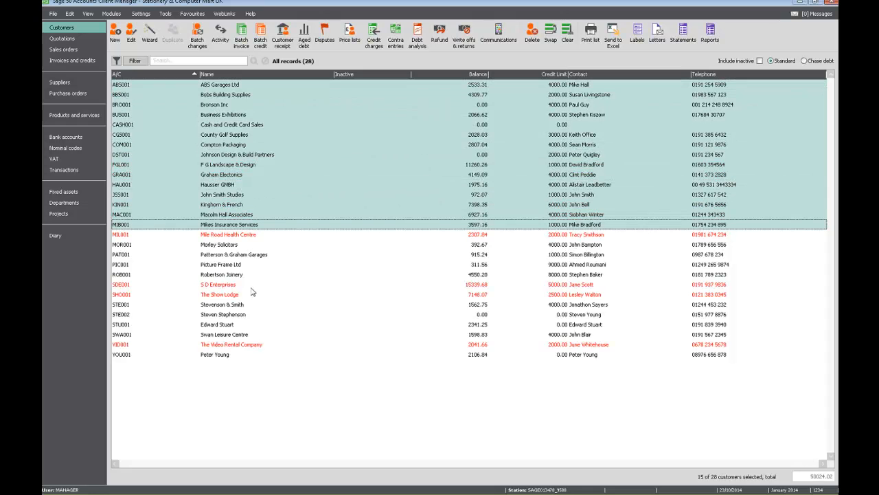
ctrl+click(224, 285)
ctrl+click(219, 264)
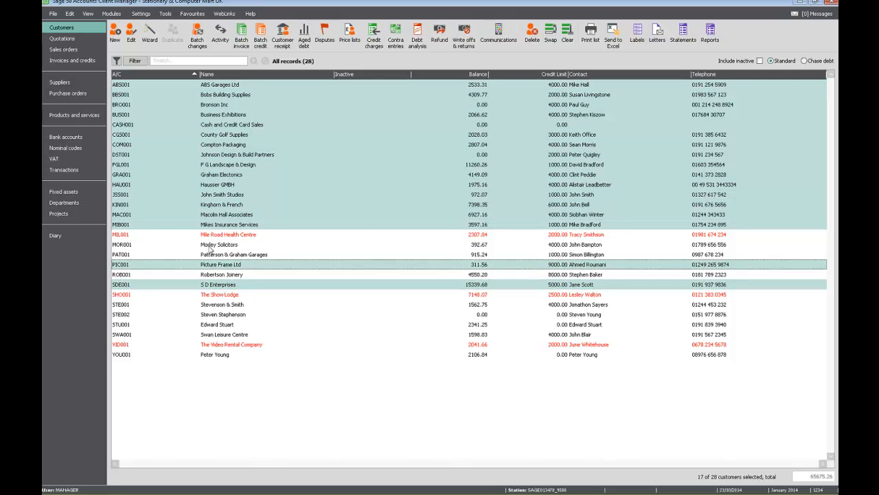
ctrl+click(214, 244)
ctrl+click(213, 314)
ctrl+click(215, 346)
ctrl+click(215, 334)
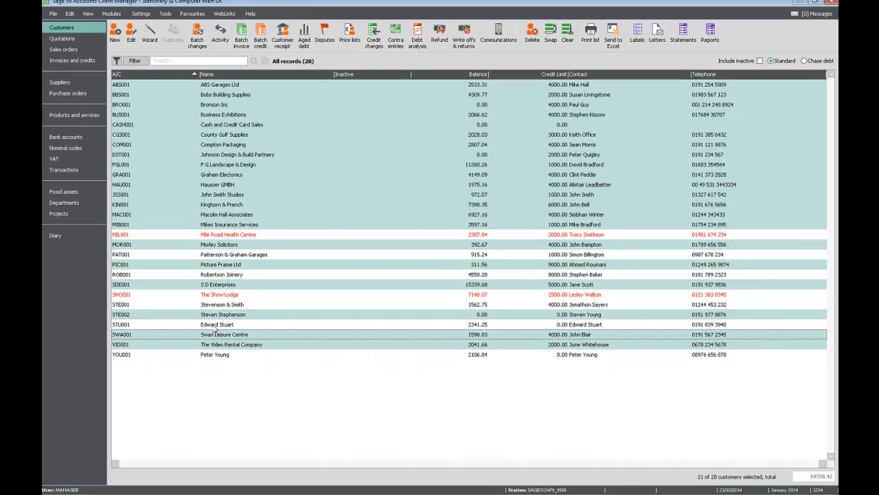
ctrl+click(215, 325)
click(425, 314)
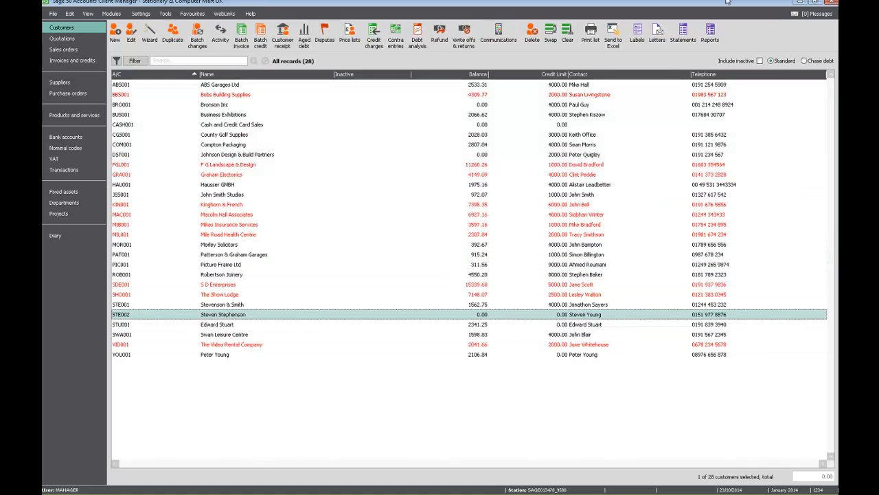
click(802, 5)
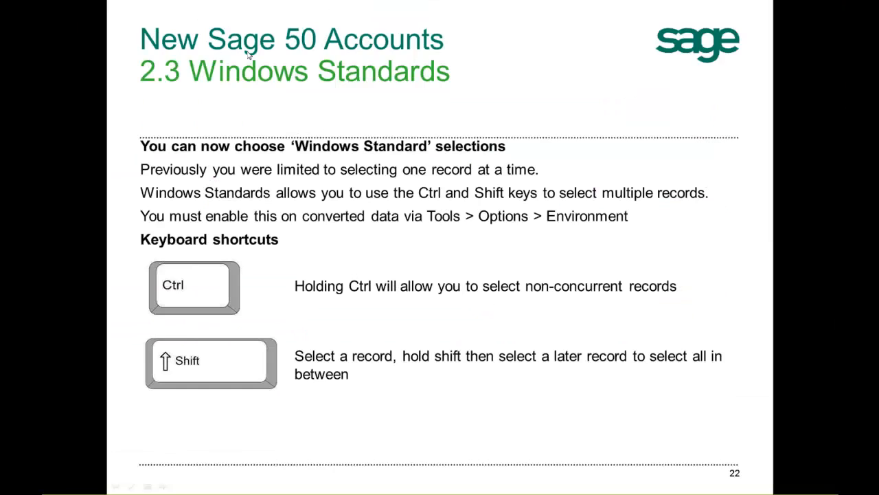
key(alt+Tab)
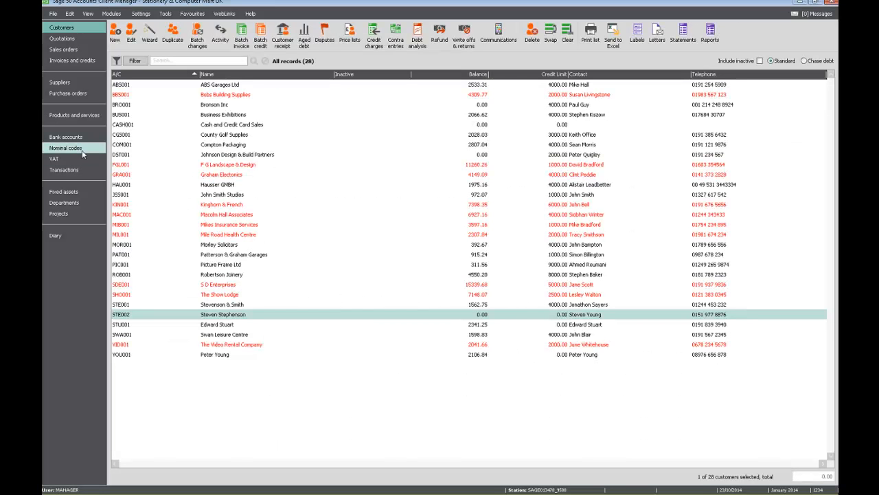
- Open Nominal codes, expand Total Sales and Product Sales, and select the product sales accounts in turn
click(64, 169)
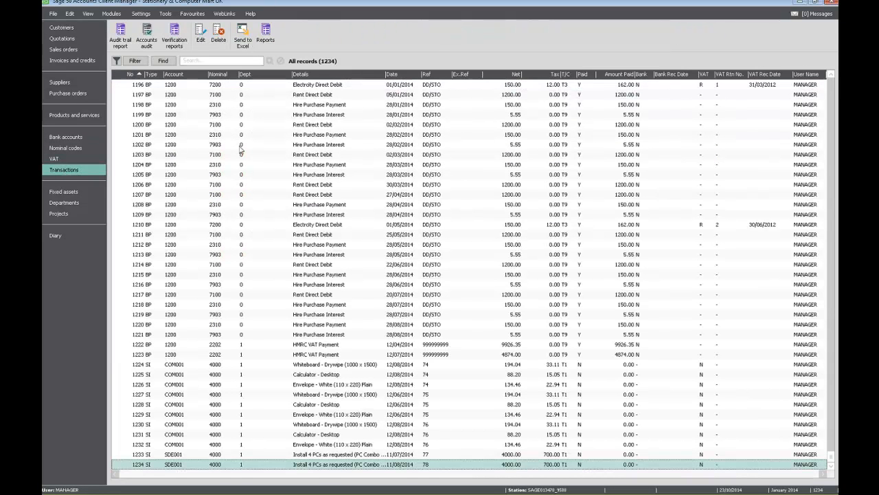
click(73, 148)
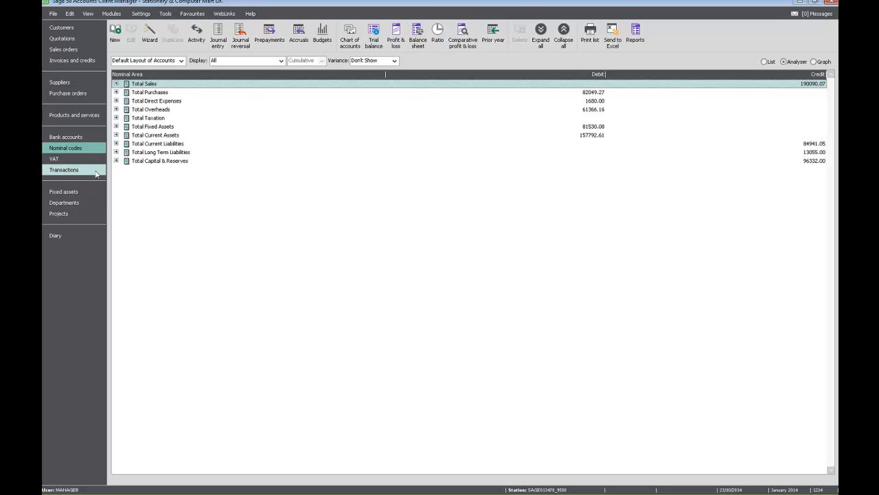
click(116, 83)
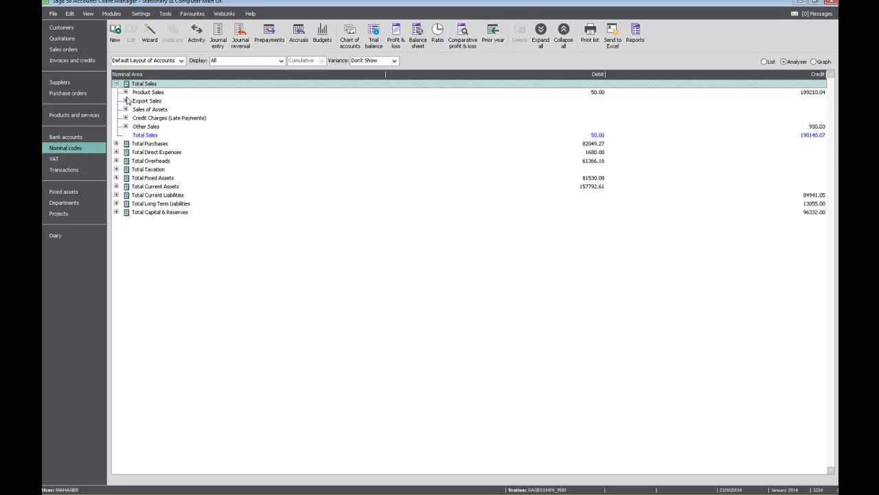
click(125, 92)
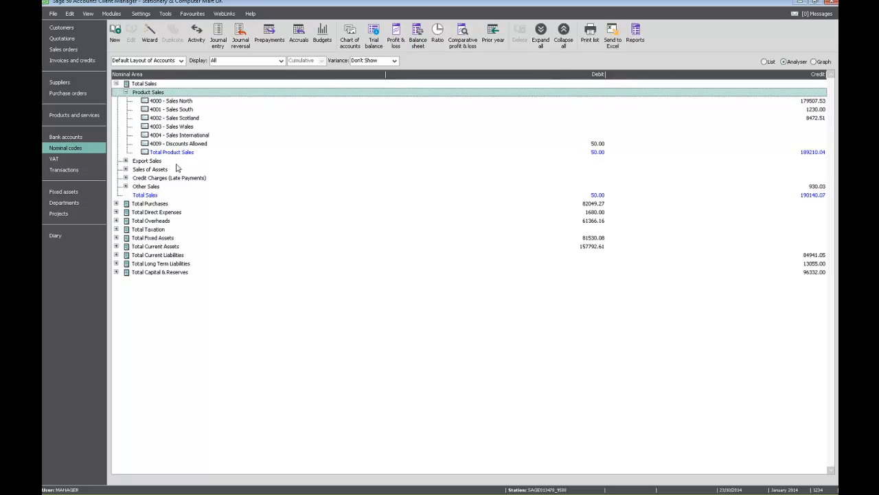
click(163, 102)
click(165, 110)
click(167, 117)
click(168, 126)
click(171, 134)
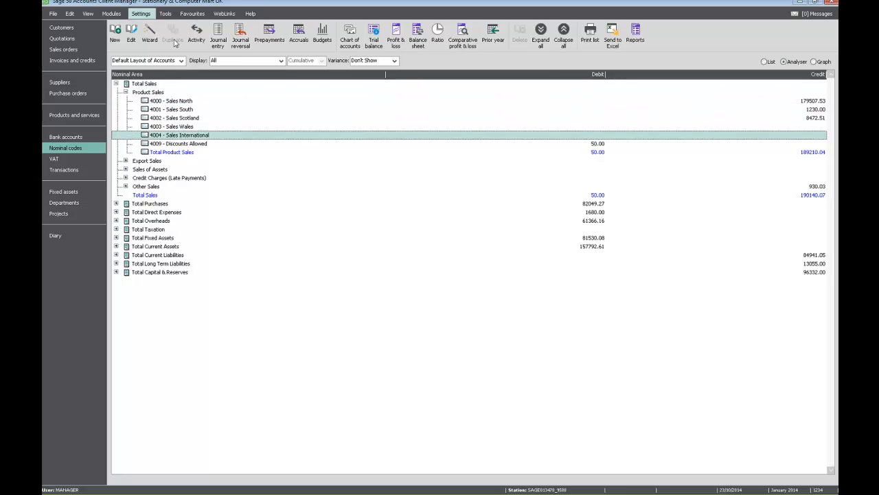
click(800, 4)
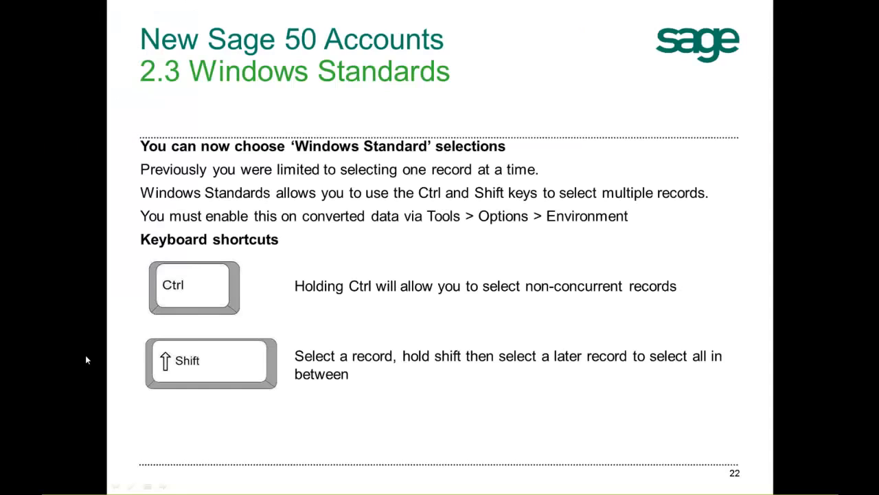
click(49, 297)
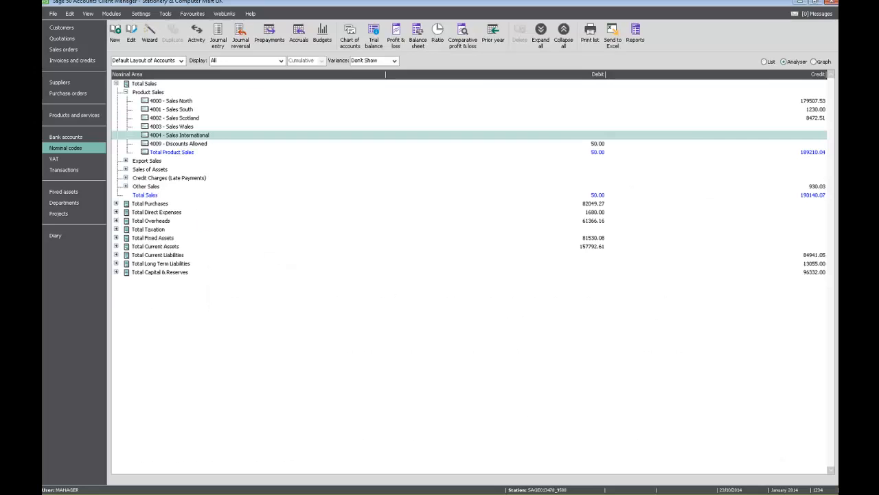
- Return to Customers and select records in the list, ending with ABS Garages Ltd
click(61, 27)
click(216, 86)
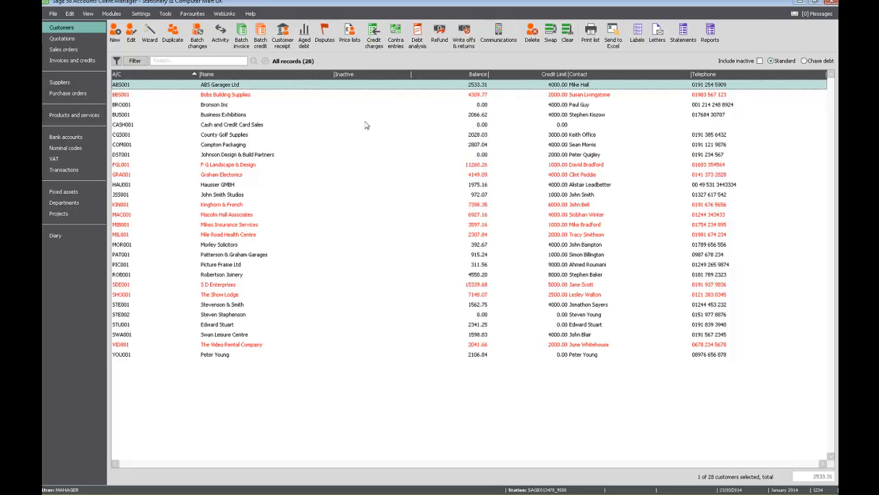
click(366, 125)
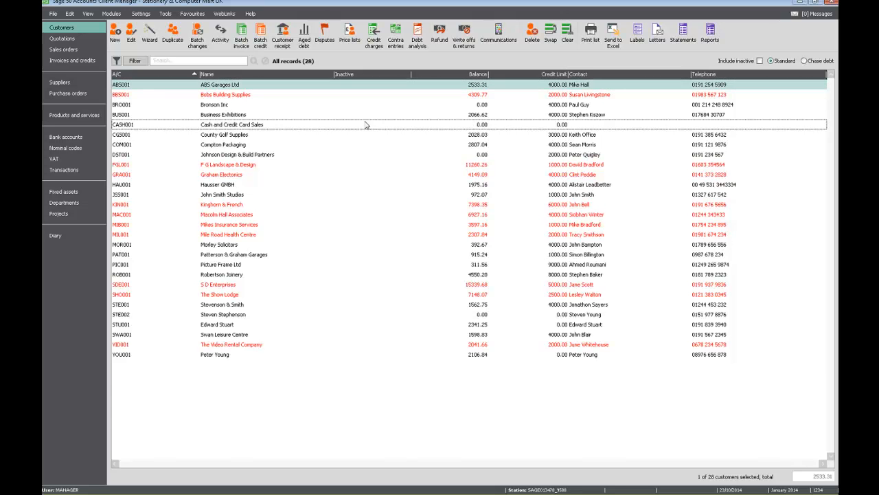
click(366, 125)
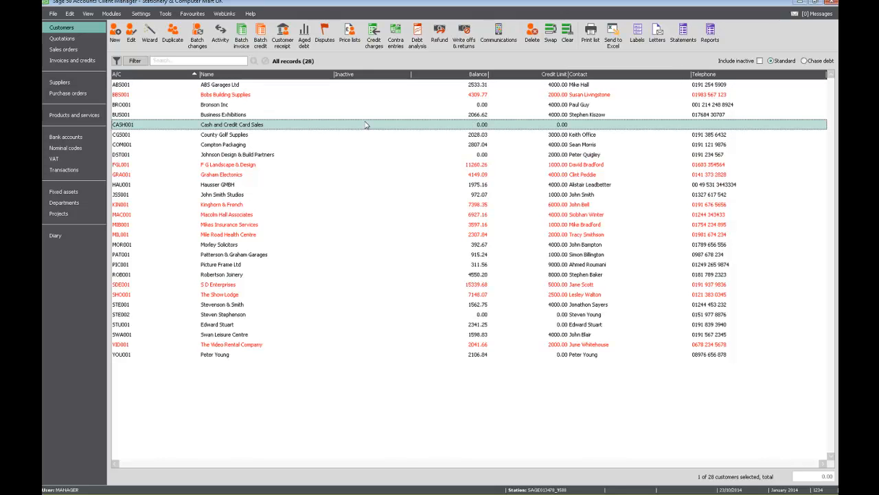
click(364, 96)
click(360, 86)
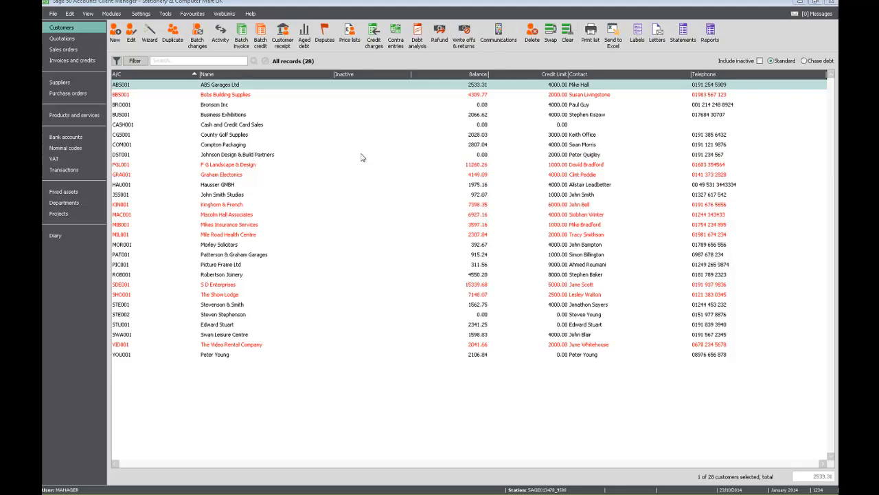
click(800, 2)
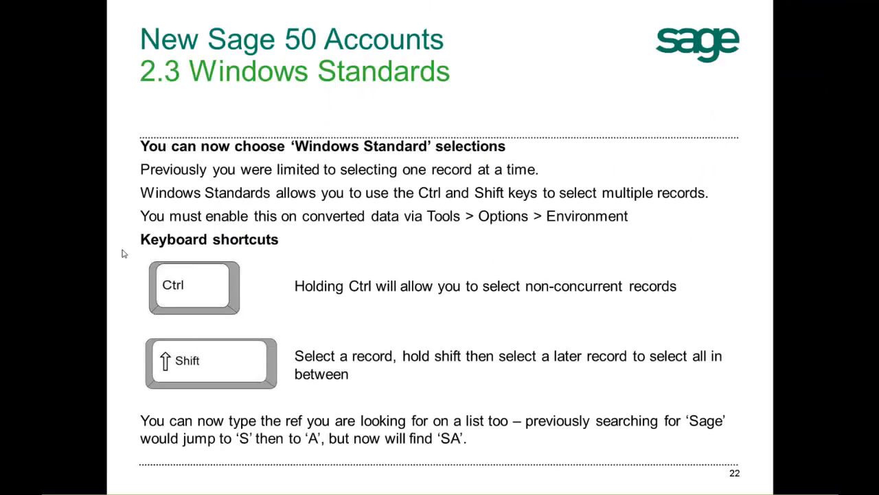
key(Tab)
key(Right)
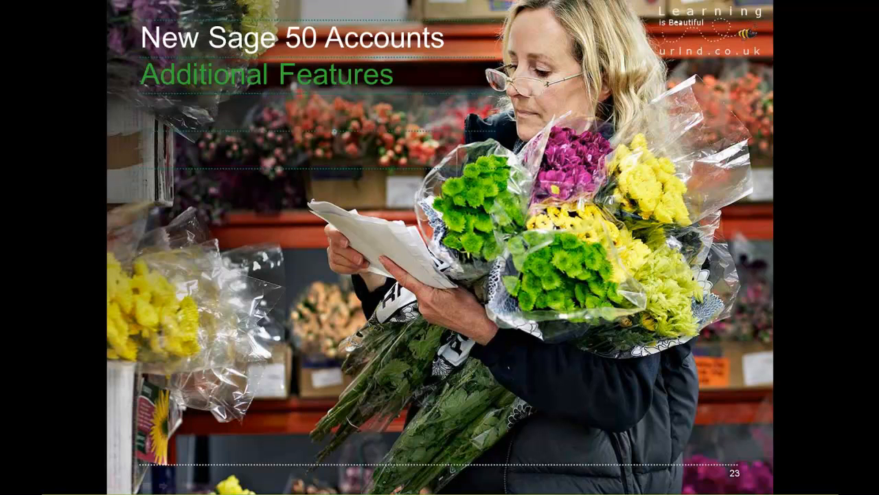
key(Right)
key(Right)
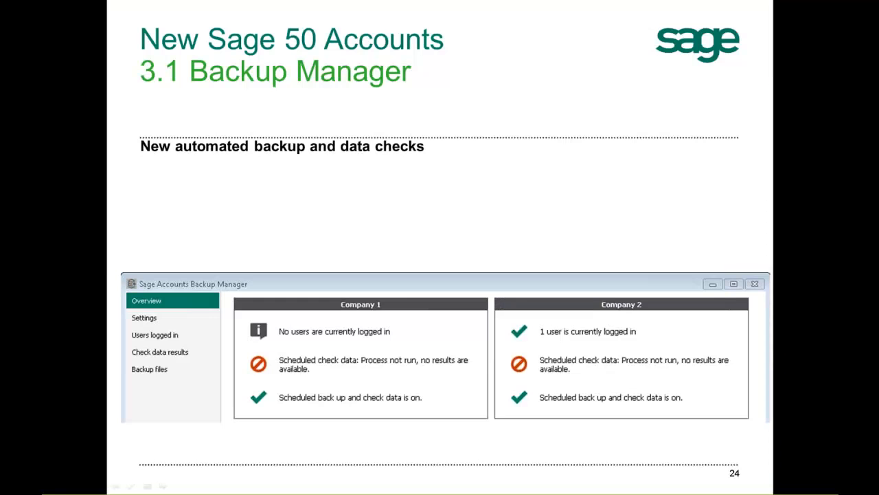
key(Right)
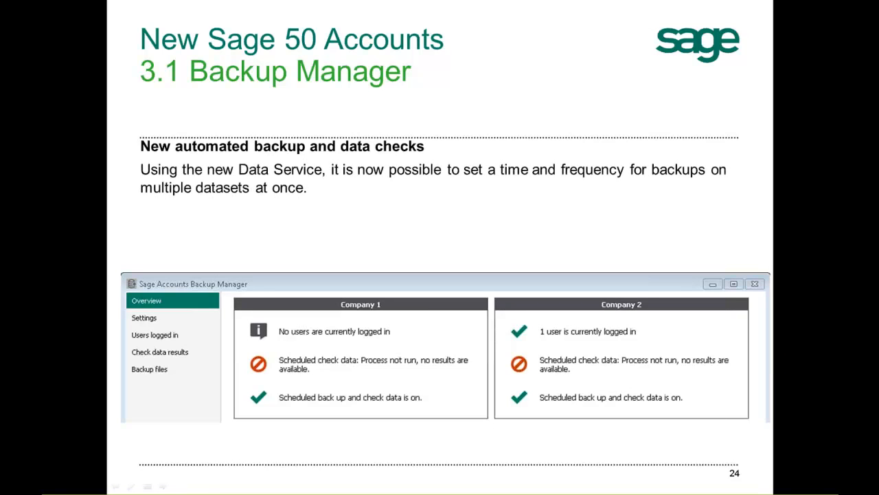